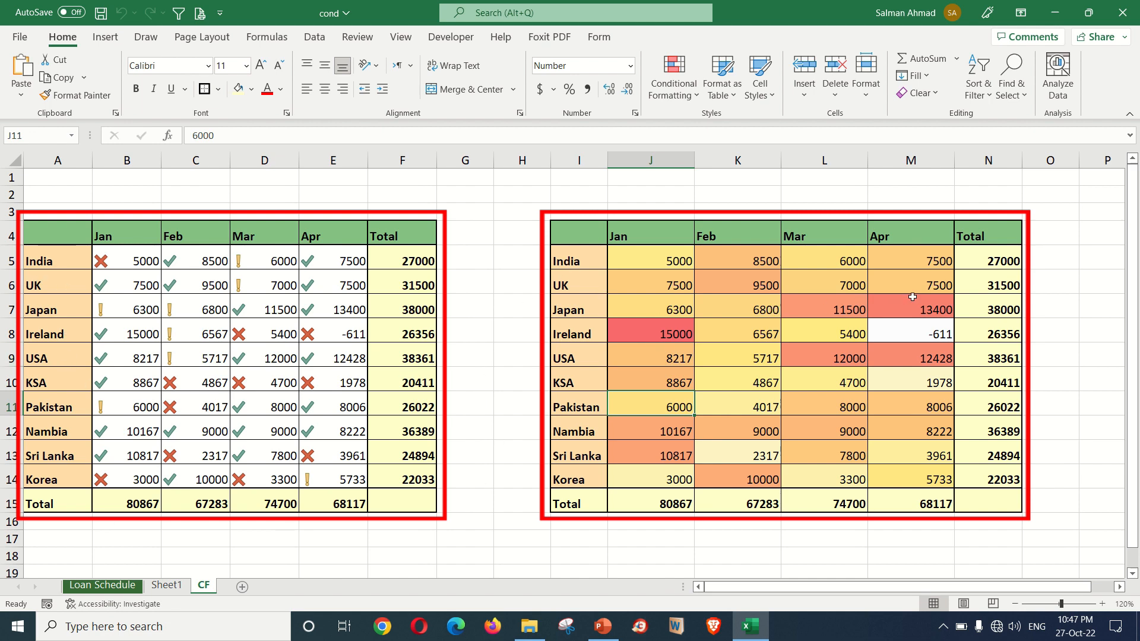
pyautogui.click(359, 347)
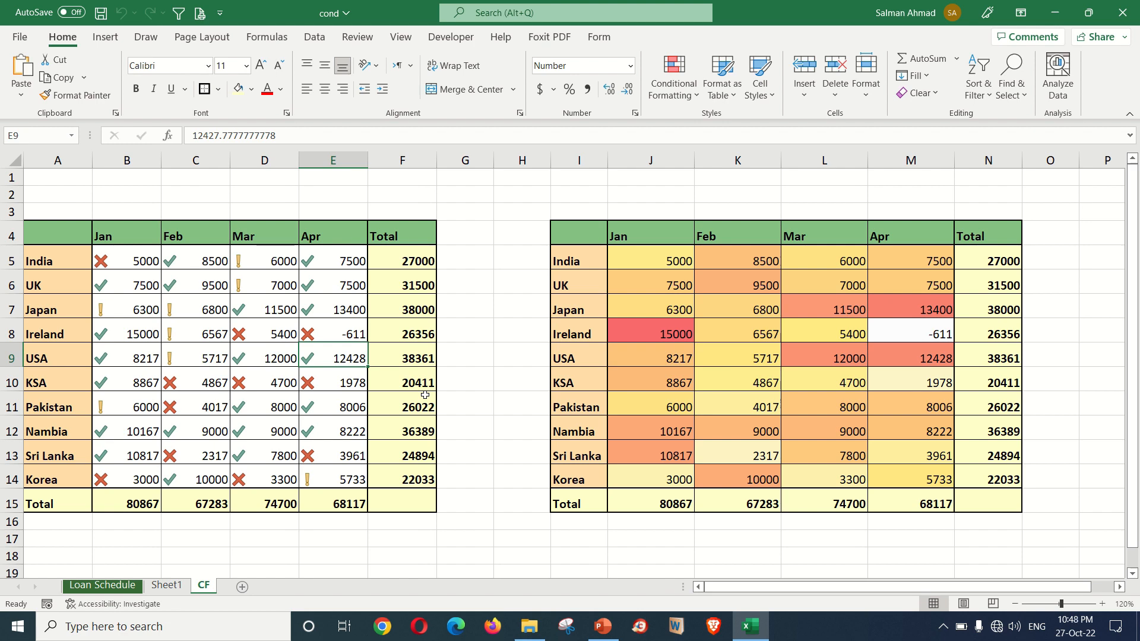
pyautogui.click(660, 263)
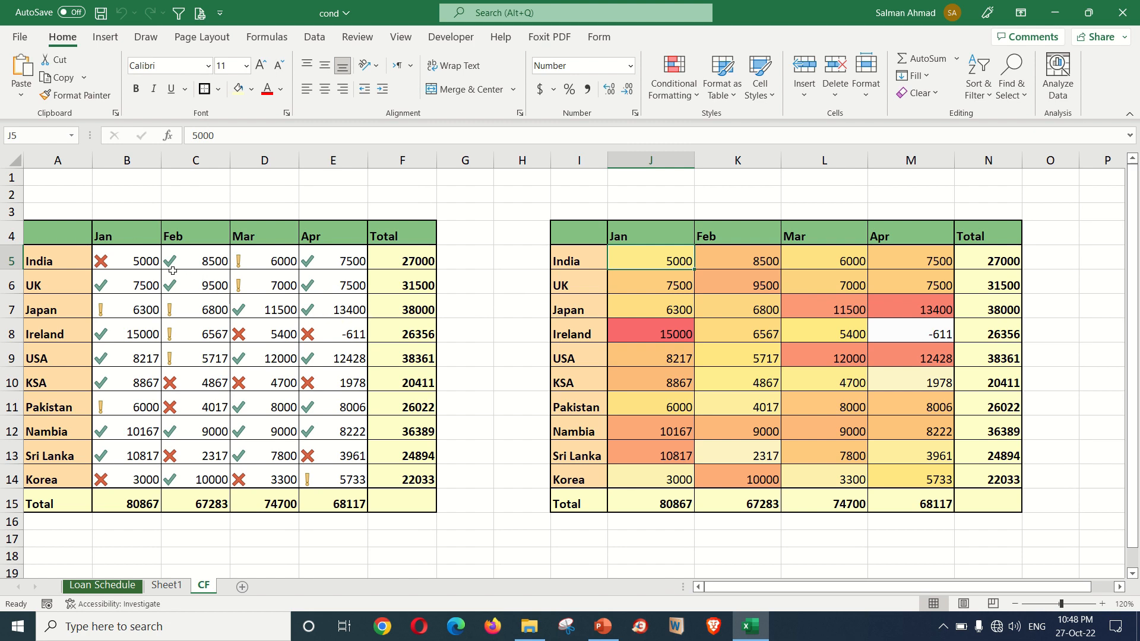
pyautogui.moveTo(145, 264); pyautogui.dragTo(345, 478)
pyautogui.hotkey('ctrl', 'c')
pyautogui.click(662, 334)
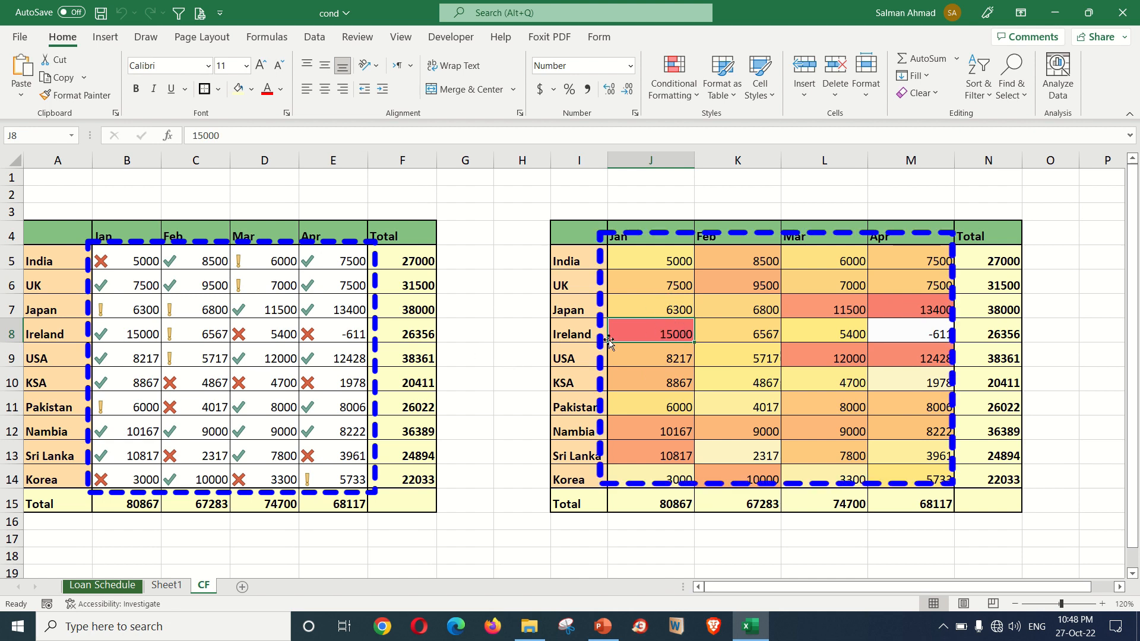
# Step: Copy the monthly values B5:E14 of the icon-set table and select J5:M14 in the colour-scale table as the destination
pyautogui.click(128, 263)
pyautogui.moveTo(127, 263); pyautogui.dragTo(332, 473)
pyautogui.click(149, 262)
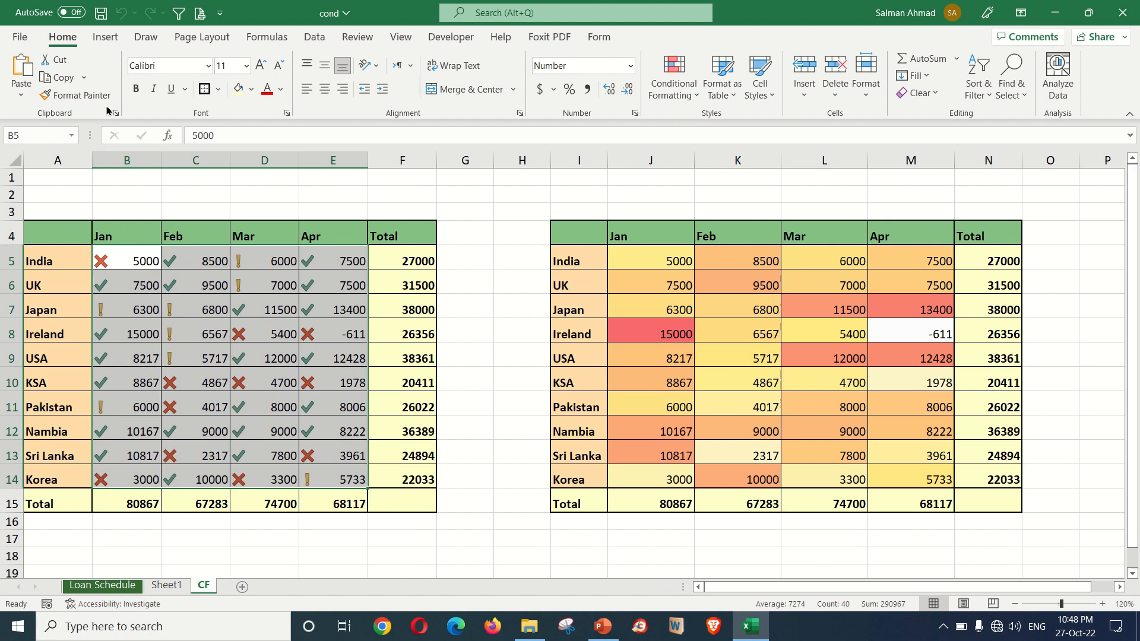
pyautogui.click(60, 77)
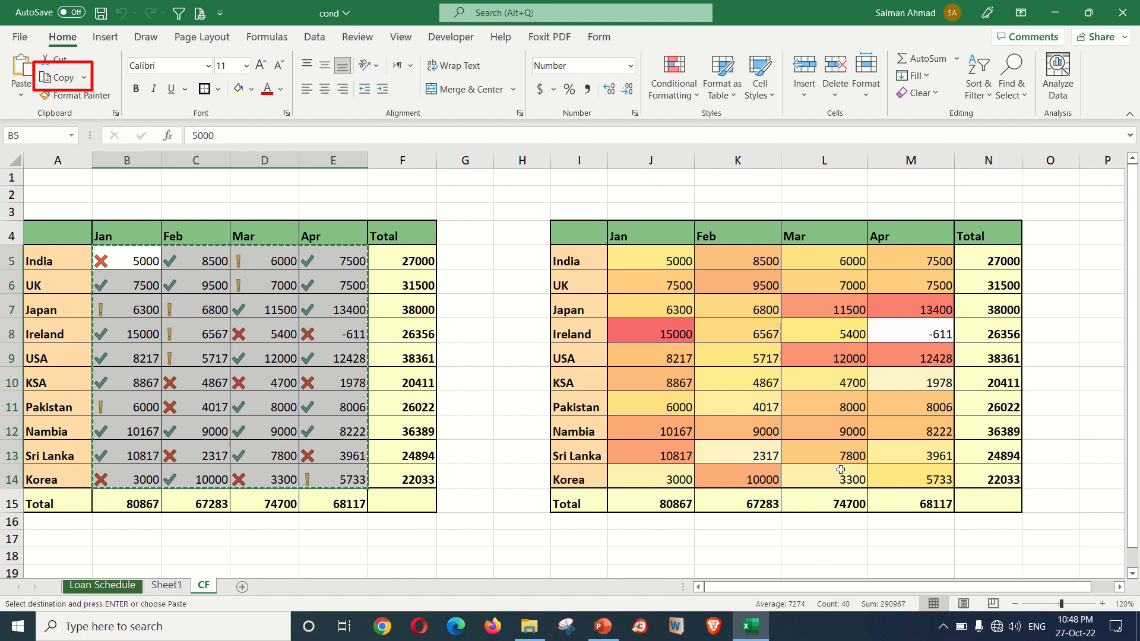
pyautogui.click(663, 257)
pyautogui.moveTo(664, 257)
pyautogui.mouseDown()
pyautogui.moveTo(790, 321)
pyautogui.moveTo(847, 369)
pyautogui.moveTo(876, 404)
pyautogui.moveTo(890, 470)
pyautogui.mouseUp()
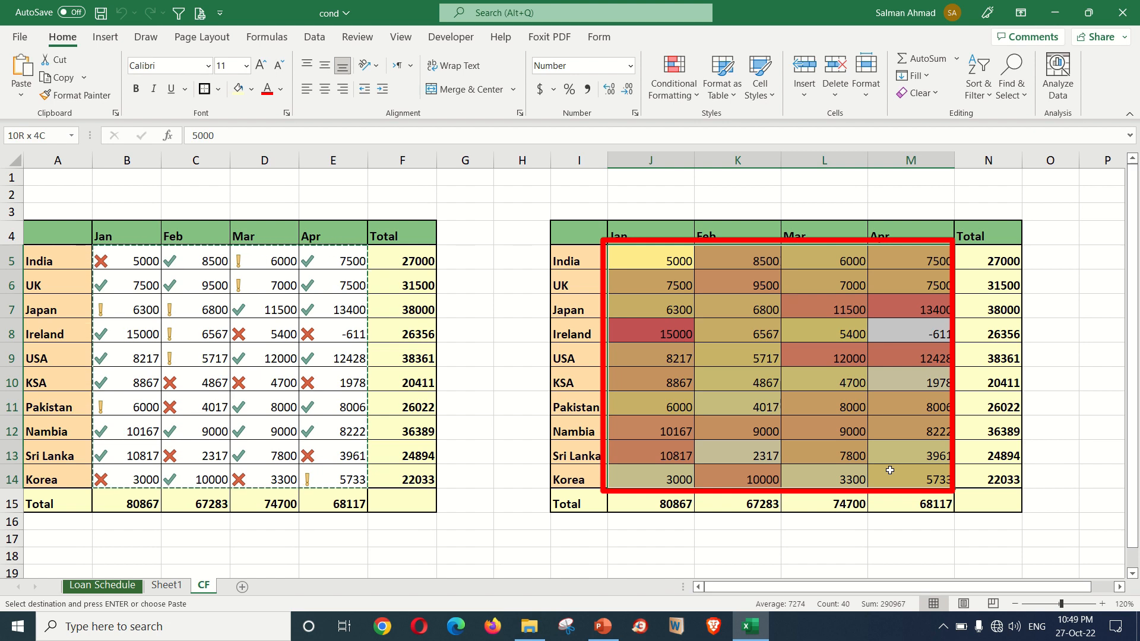
pyautogui.moveTo(890, 470); pyautogui.dragTo(890, 470)
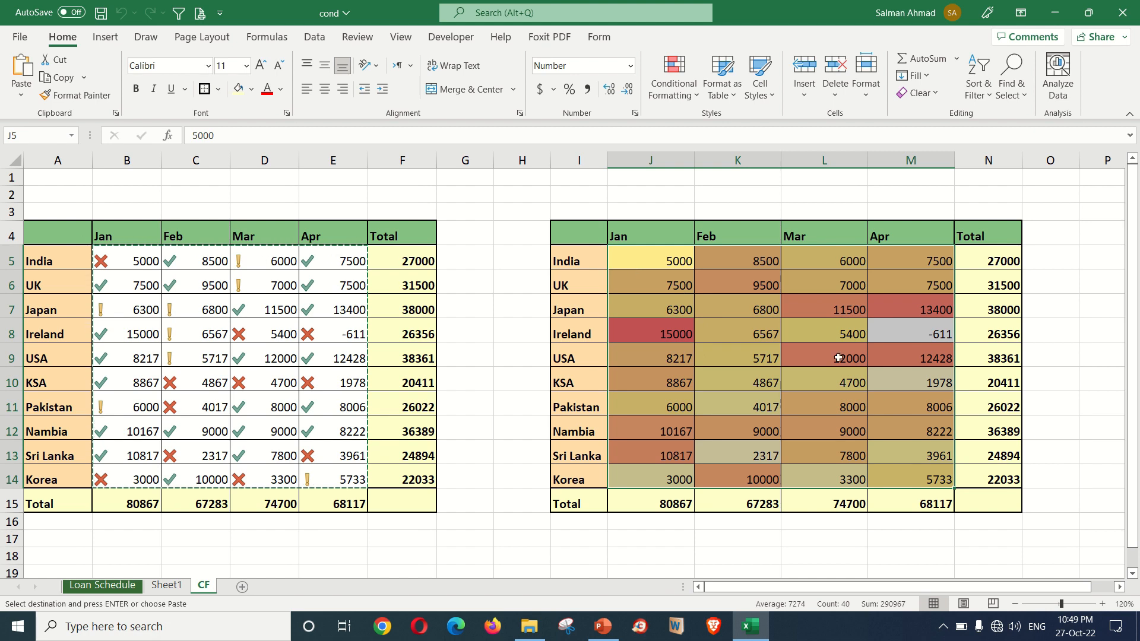
pyautogui.click(20, 98)
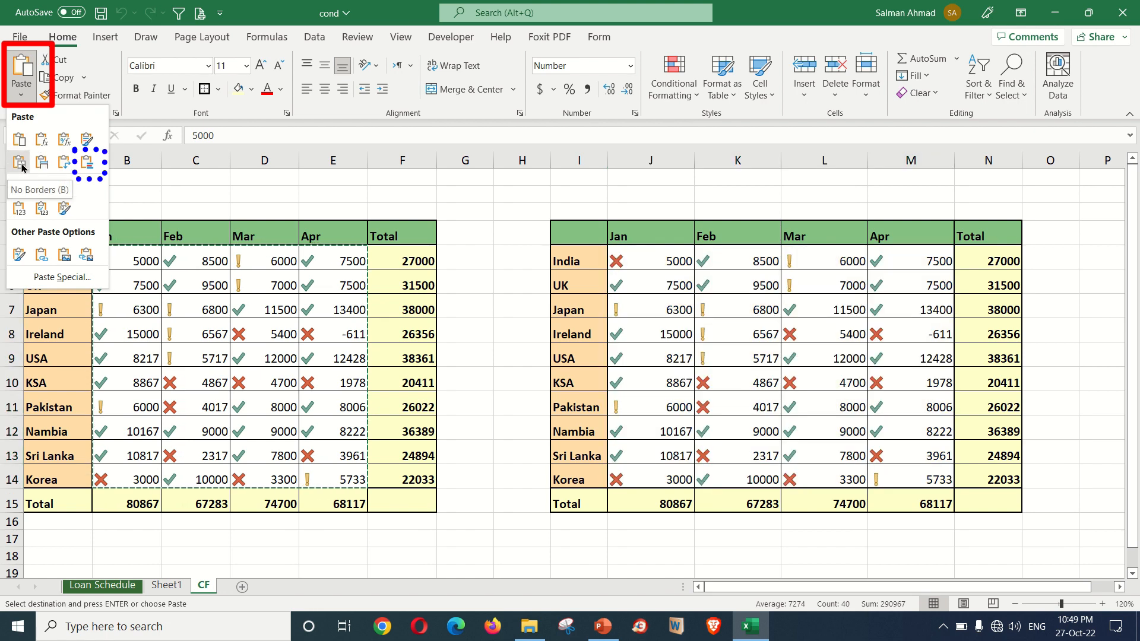
pyautogui.click(63, 171)
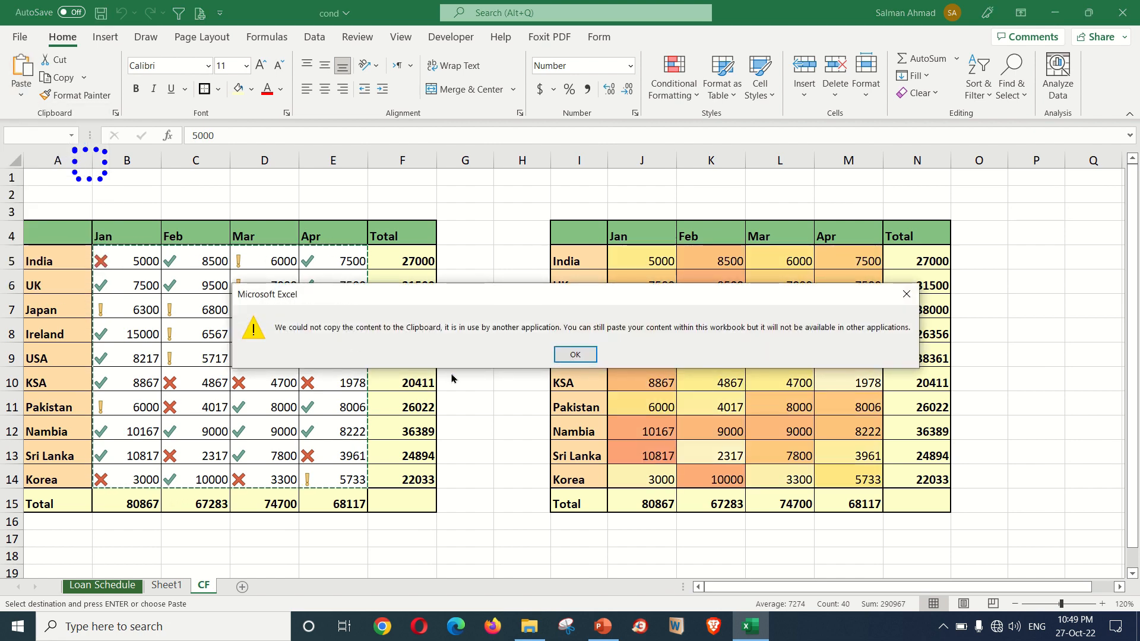
pyautogui.click(576, 358)
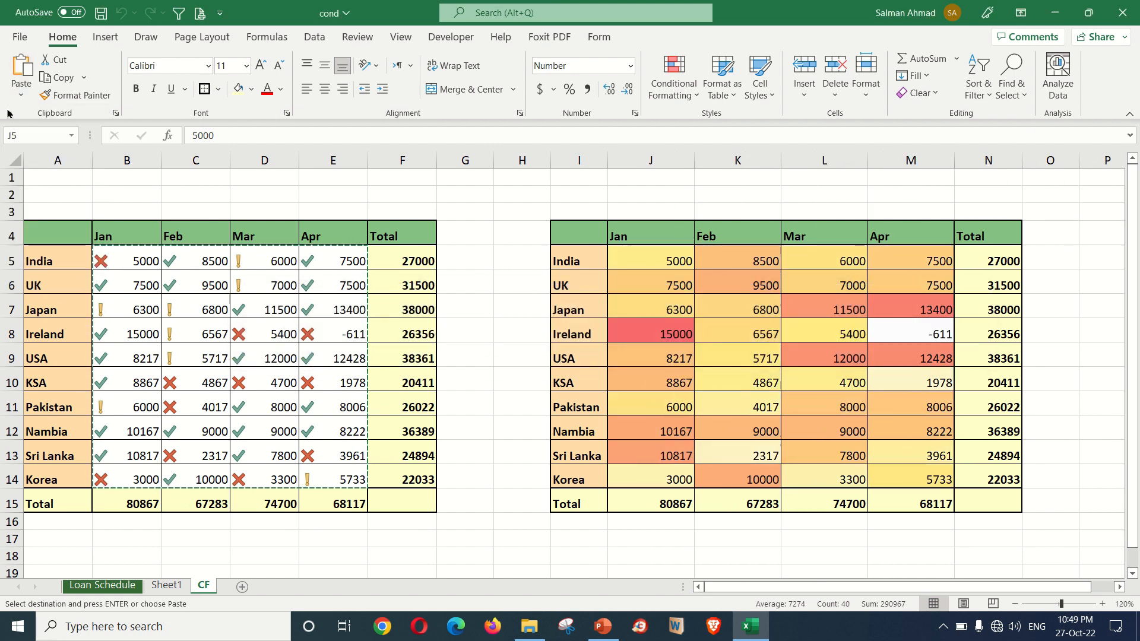
# Step: Paste the copied range onto J5:M14 with the merge conditional formatting option
pyautogui.click(21, 92)
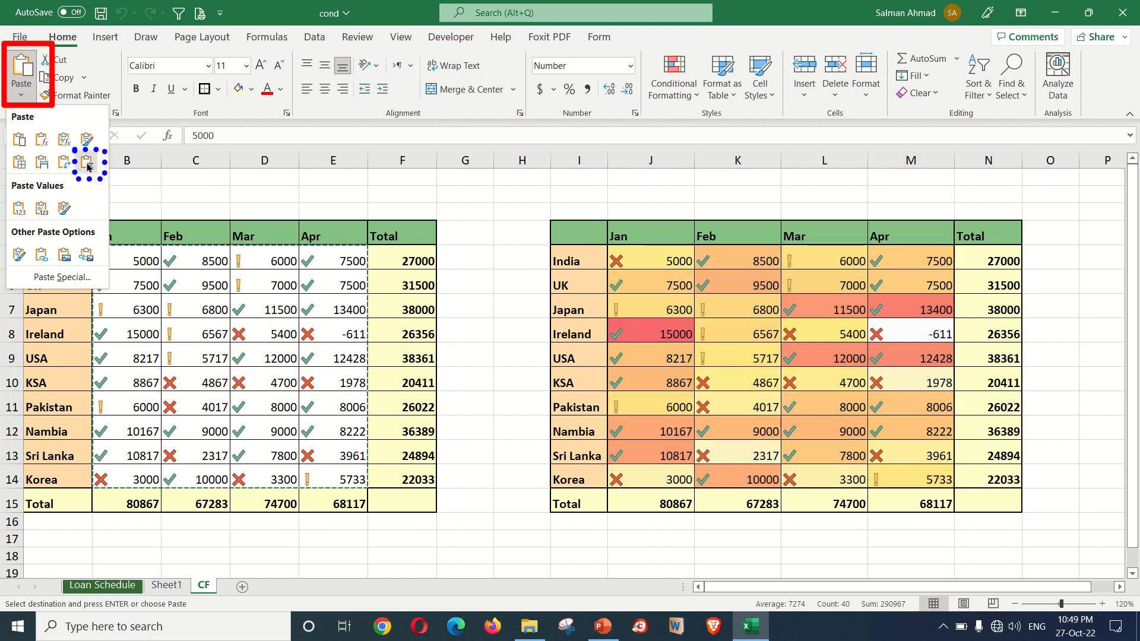
pyautogui.click(88, 167)
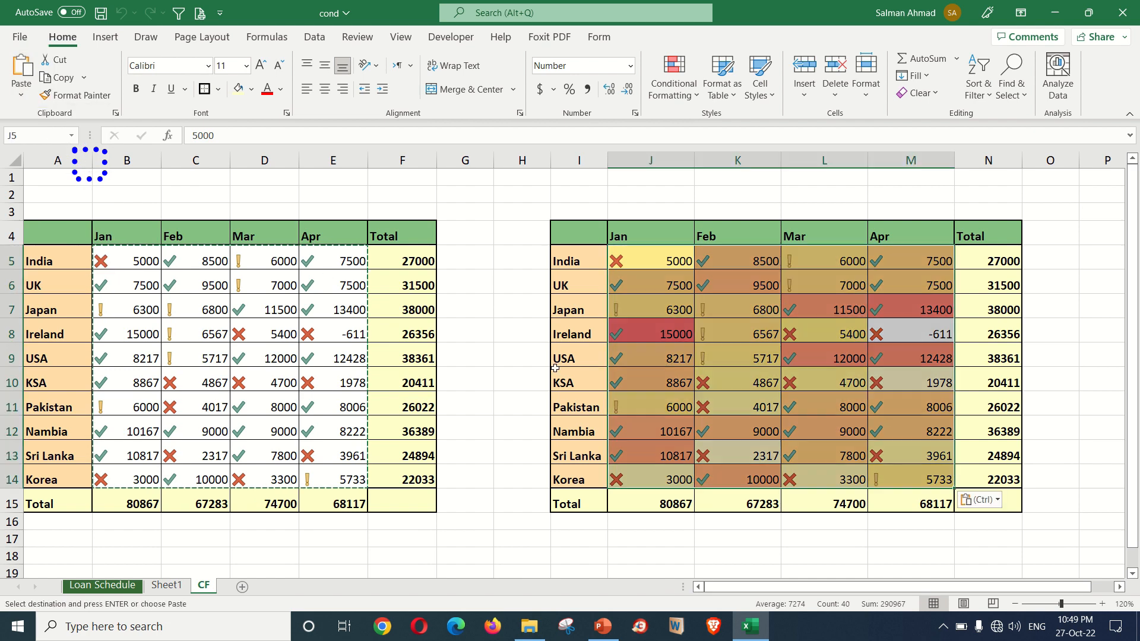
pyautogui.click(643, 349)
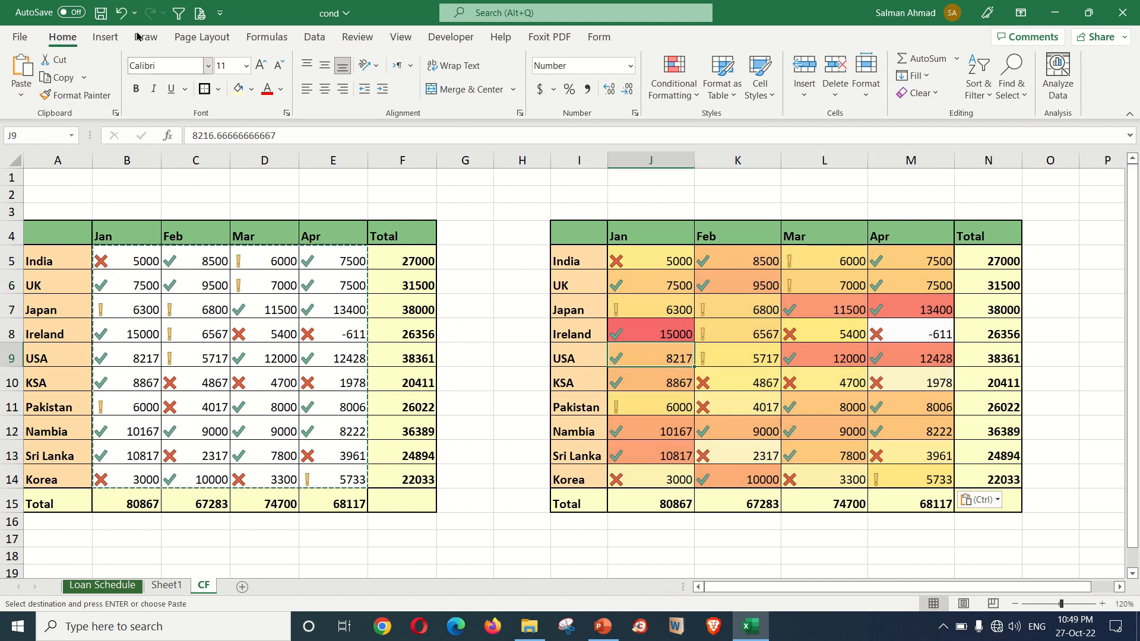
# Step: Undo the merged conditional formatting paste and redo it to compare the table with and without the icons
pyautogui.click(120, 15)
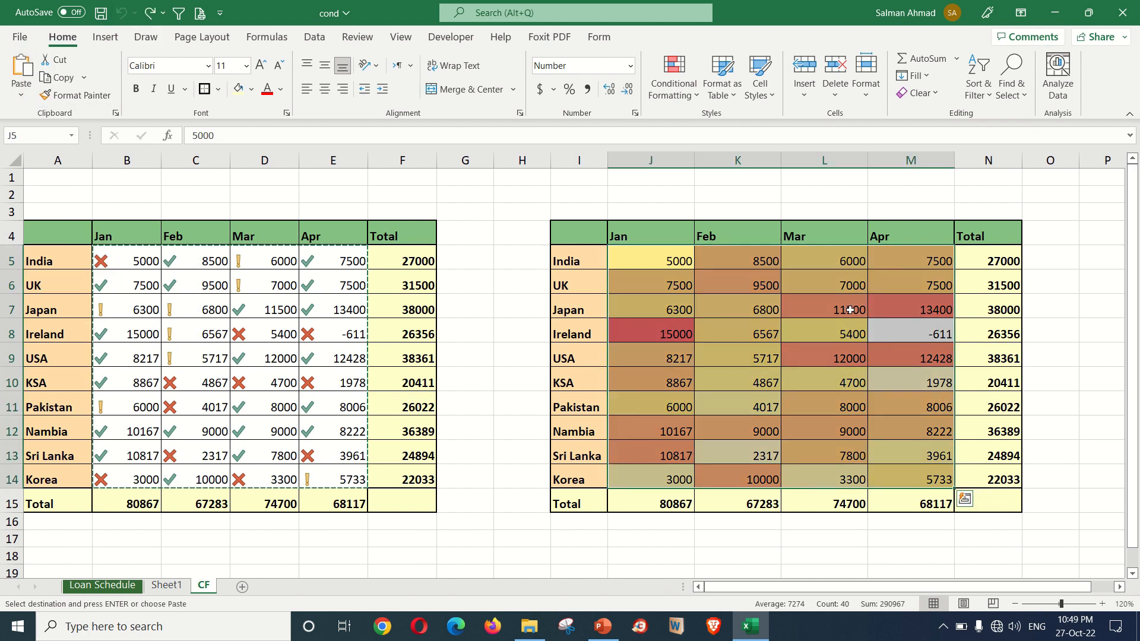
pyautogui.click(149, 12)
pyautogui.click(655, 308)
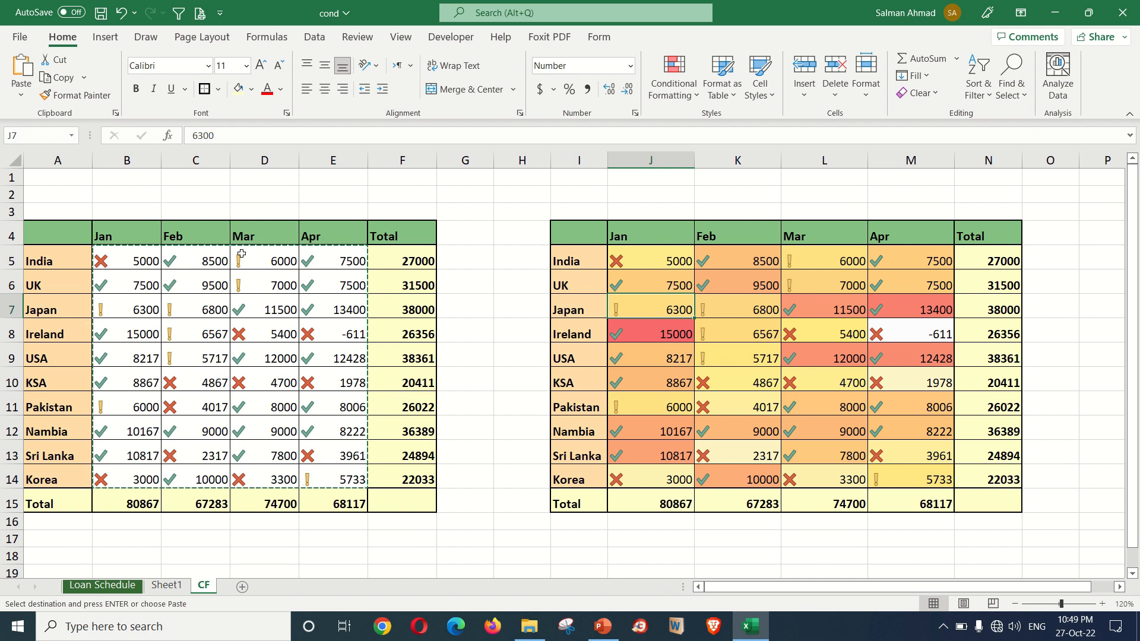
# Step: Delete columns A through F, which hold the original icon-set table
pyautogui.moveTo(72, 164); pyautogui.dragTo(388, 169)
pyautogui.rightClick(389, 163)
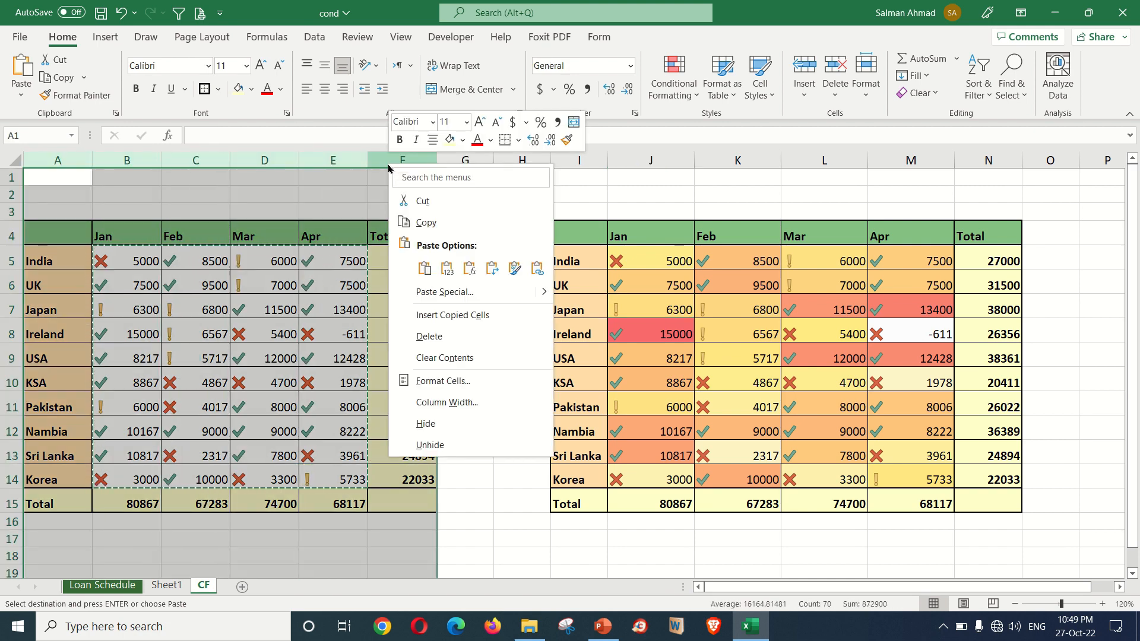
pyautogui.click(431, 336)
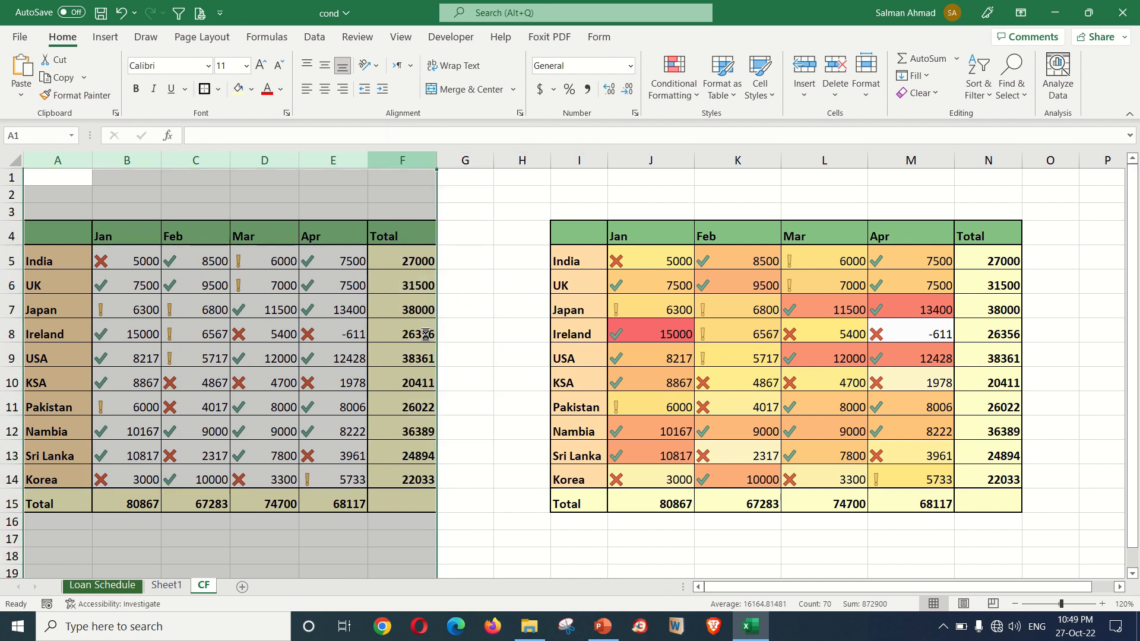
pyautogui.click(403, 397)
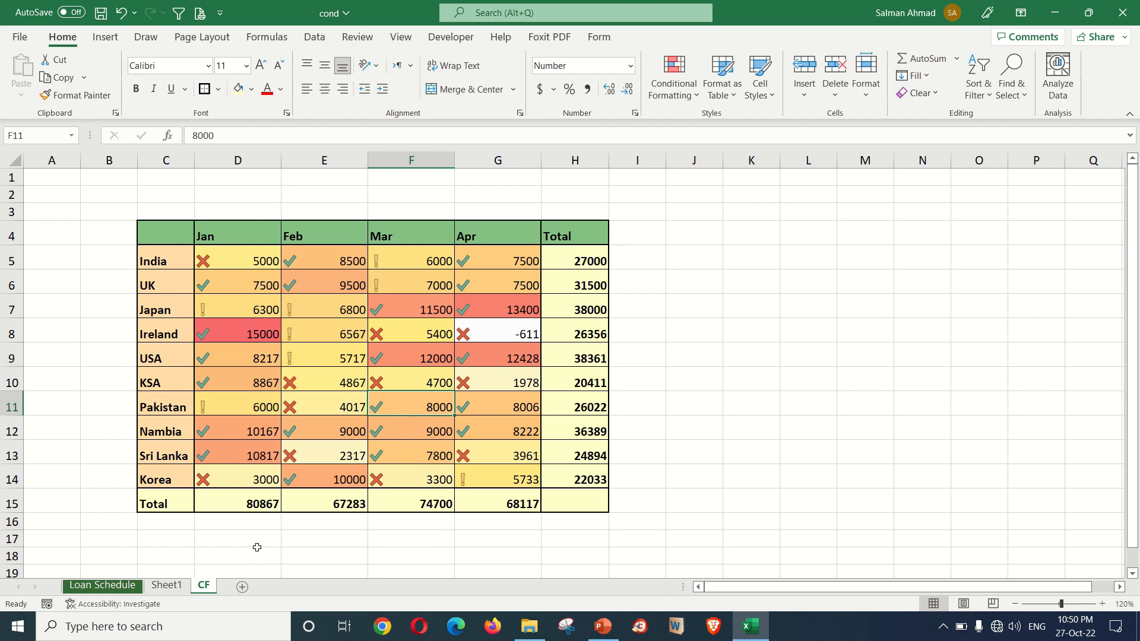
# Step: Switch to File Explorer to view the files in the Company folder, and return to the Excel workbook
pyautogui.click(532, 633)
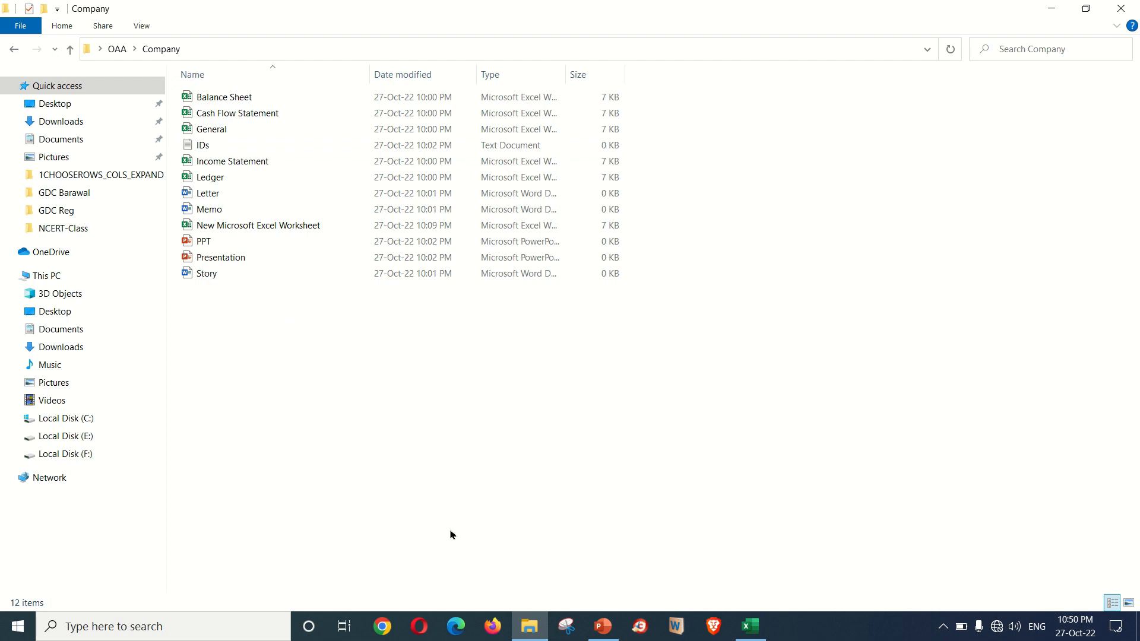
pyautogui.click(750, 626)
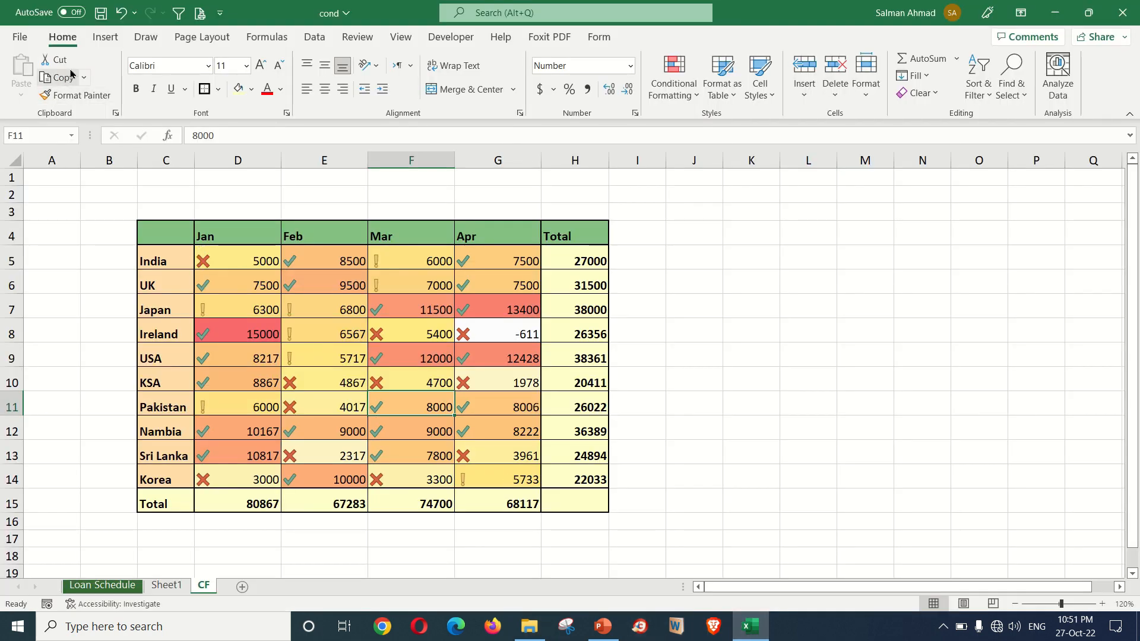
# Step: Import the file list of the Company folder in Documents as a From Folder query and load it into the workbook
pyautogui.click(312, 42)
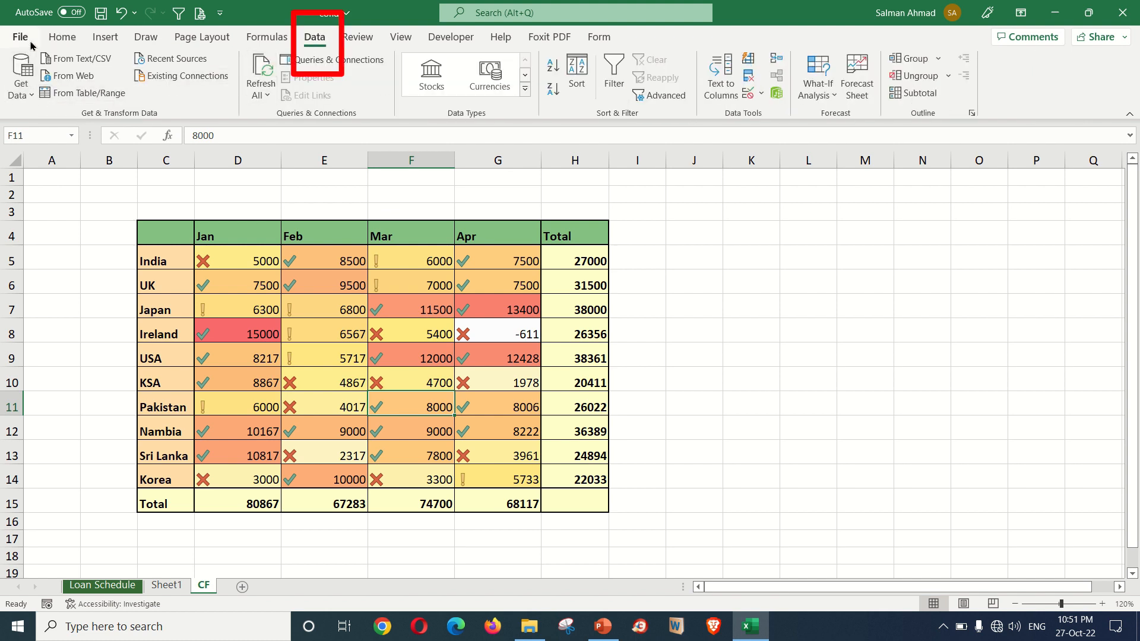
pyautogui.click(27, 89)
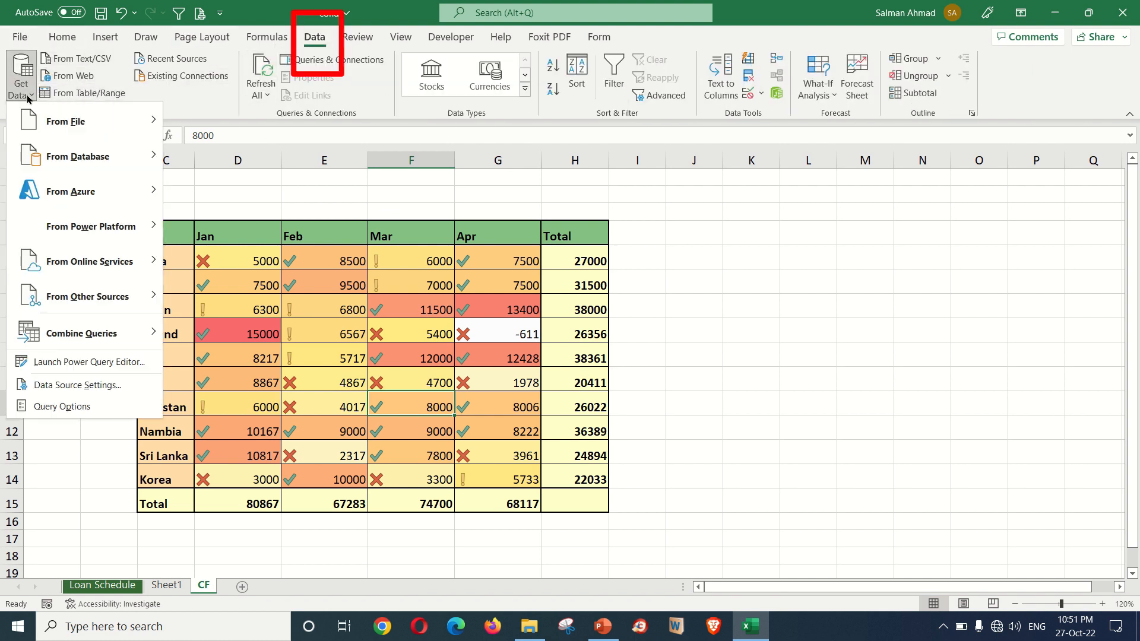
pyautogui.moveTo(50, 121)
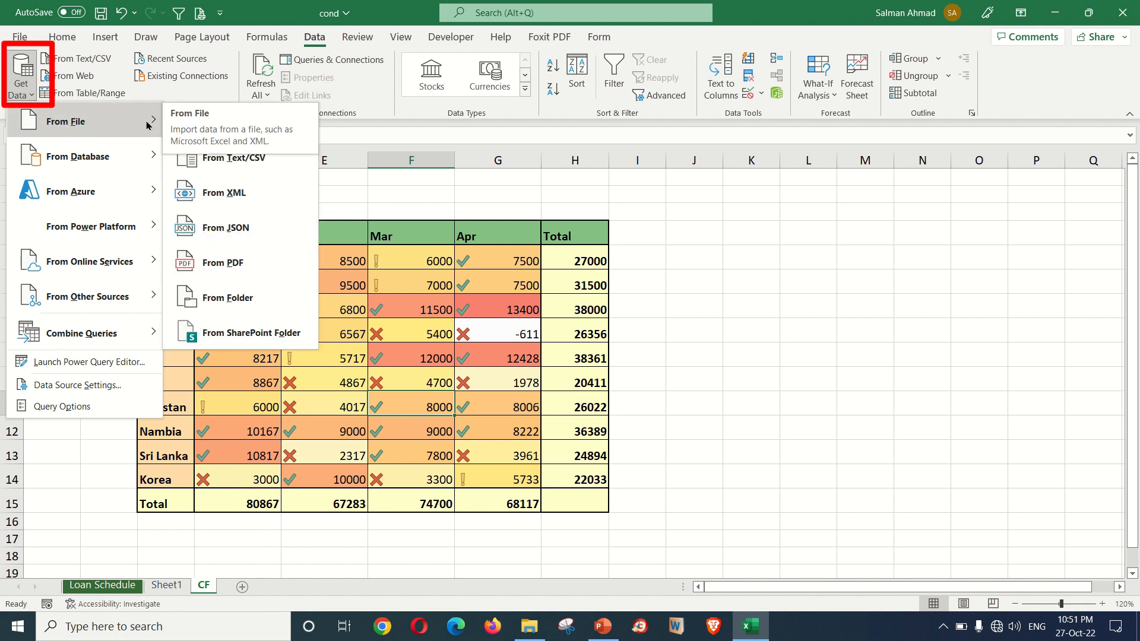
pyautogui.click(241, 306)
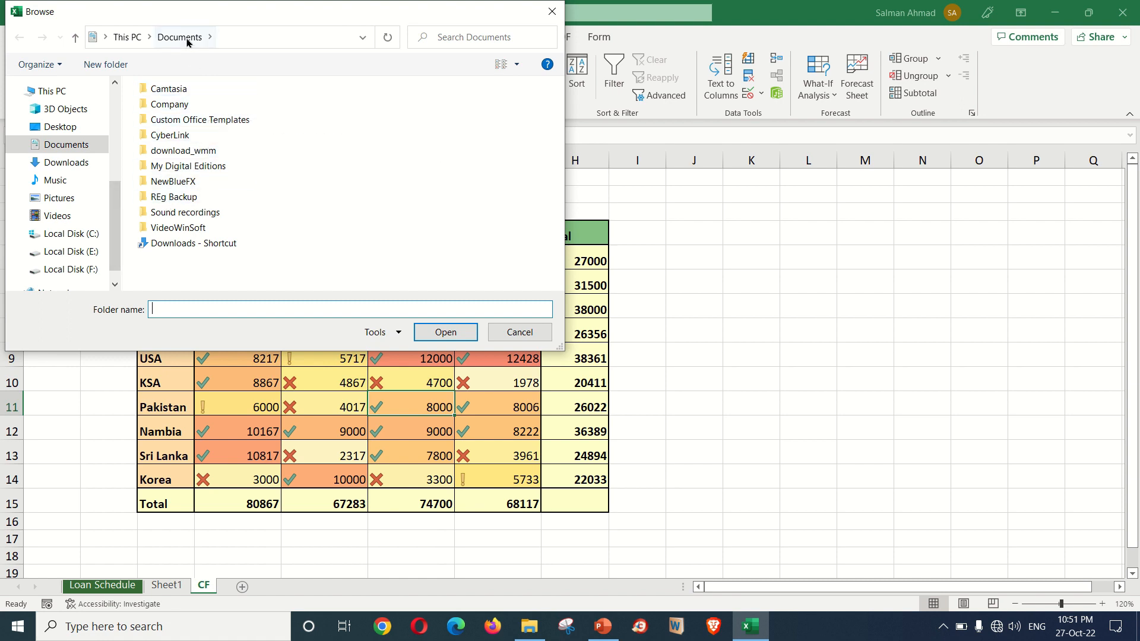
pyautogui.click(196, 108)
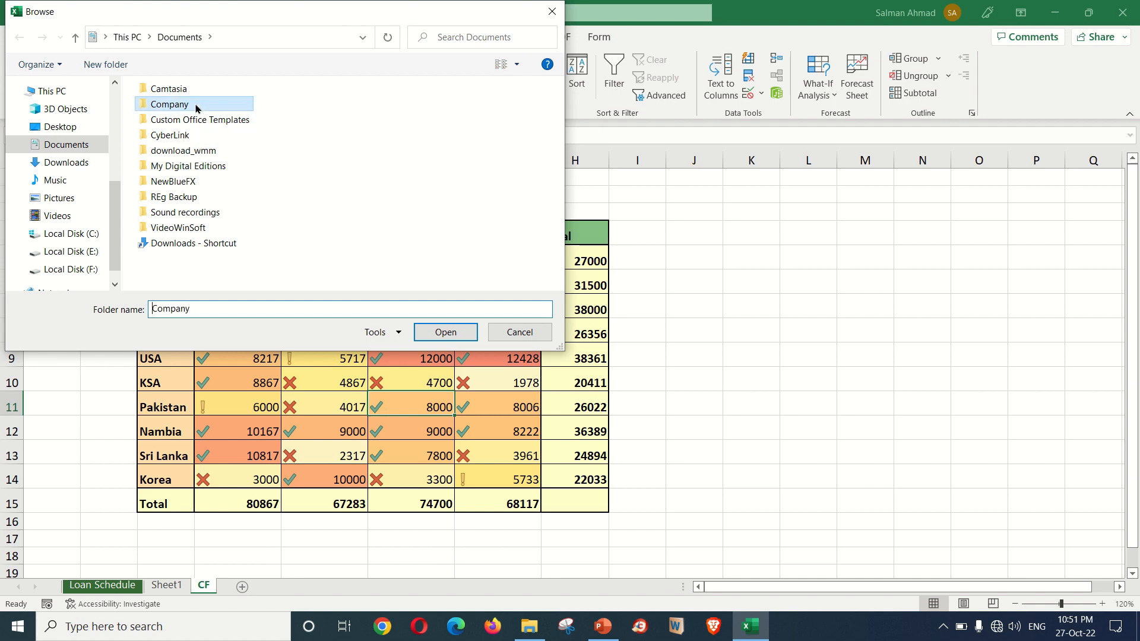
pyautogui.click(458, 337)
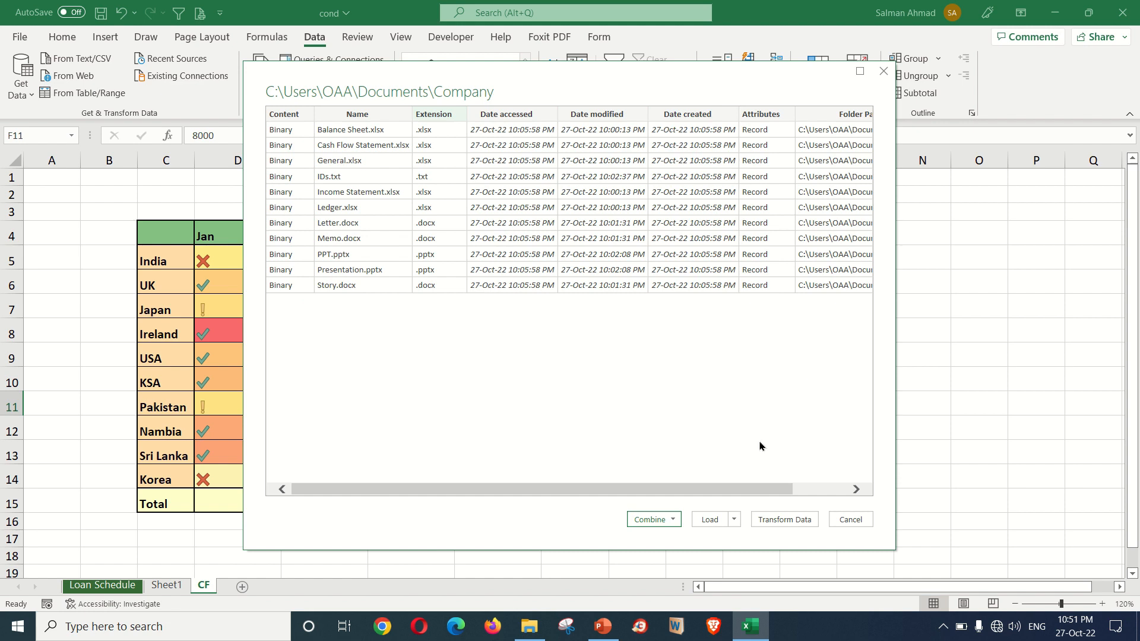
pyautogui.moveTo(771, 494); pyautogui.dragTo(715, 491)
pyautogui.click(706, 521)
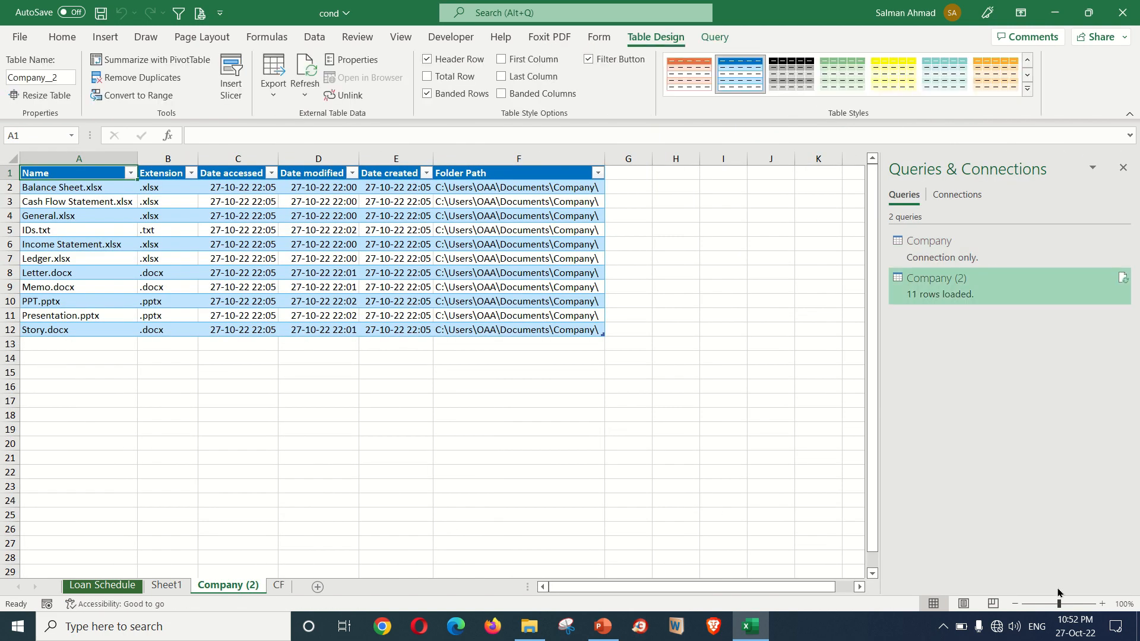
# Step: Open the loaded Company (2) query for editing in Power Query Editor
pyautogui.click(1102, 604)
pyautogui.click(1102, 604)
pyautogui.click(1102, 604)
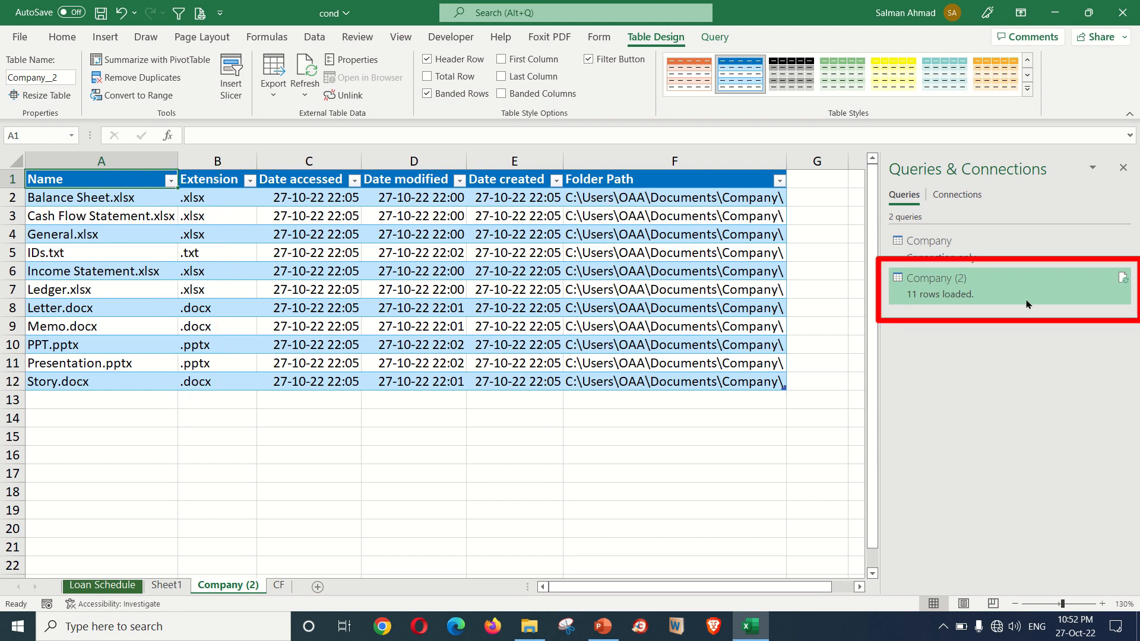
pyautogui.moveTo(971, 288)
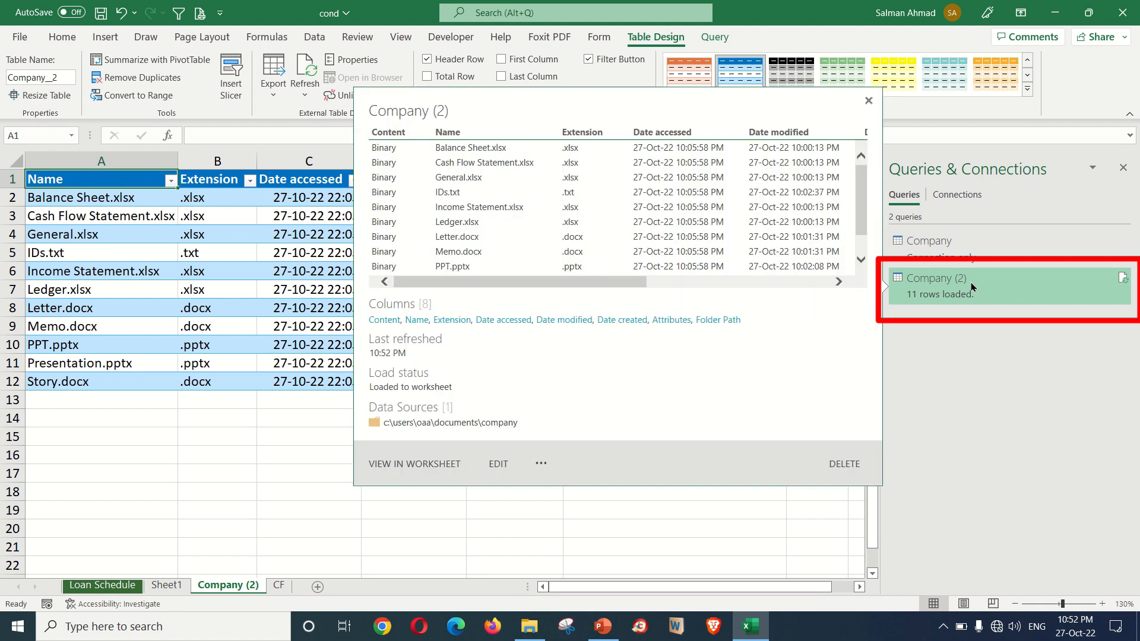
pyautogui.doubleClick(971, 288)
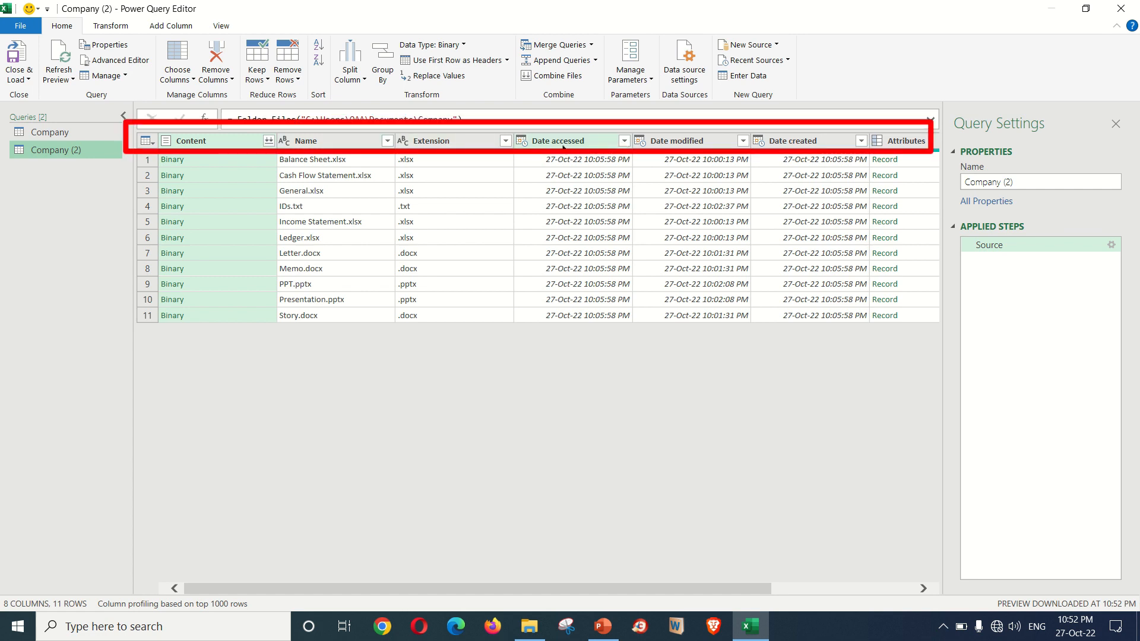
# Step: Filter out empty values in the Date accessed column, and remove the Date accessed and Date modified columns
pyautogui.click(624, 142)
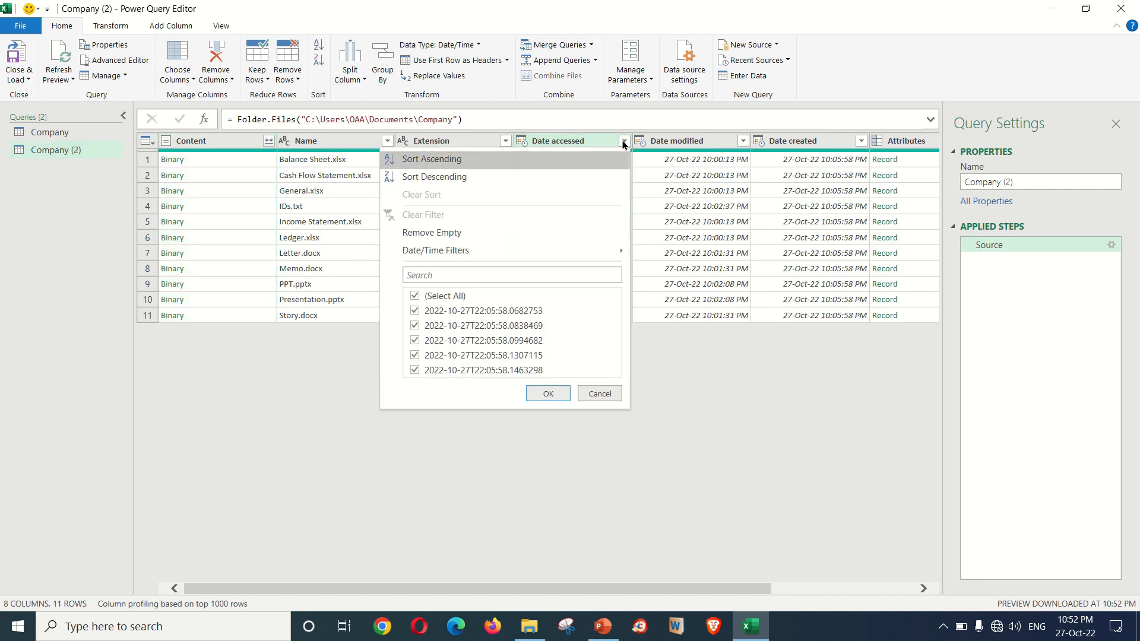
pyautogui.click(485, 234)
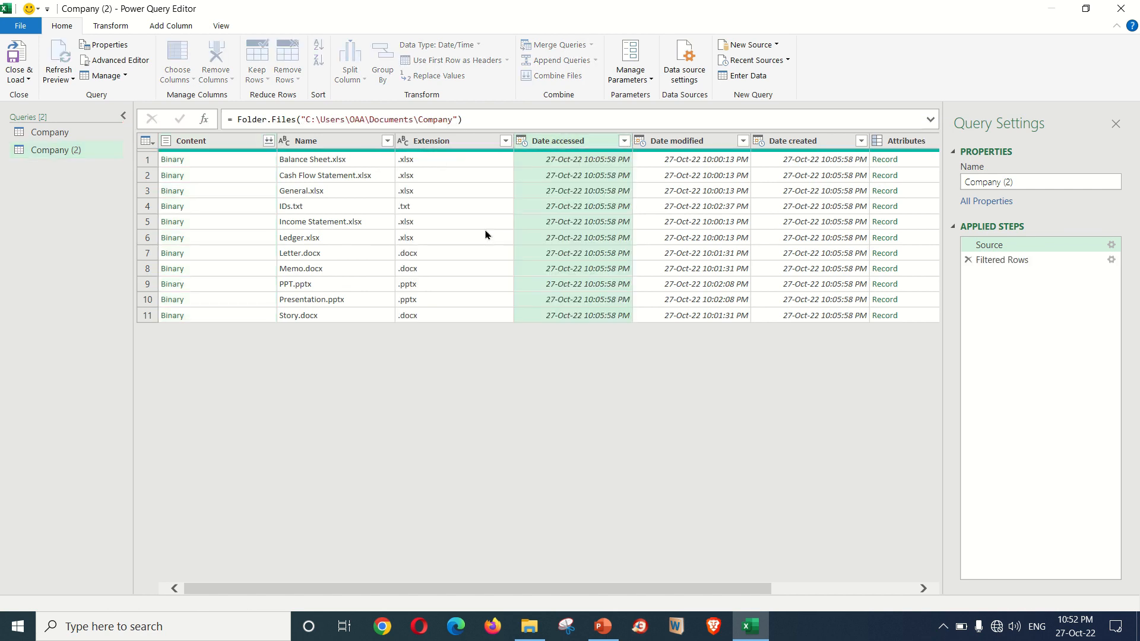
pyautogui.rightClick(602, 147)
pyautogui.click(626, 173)
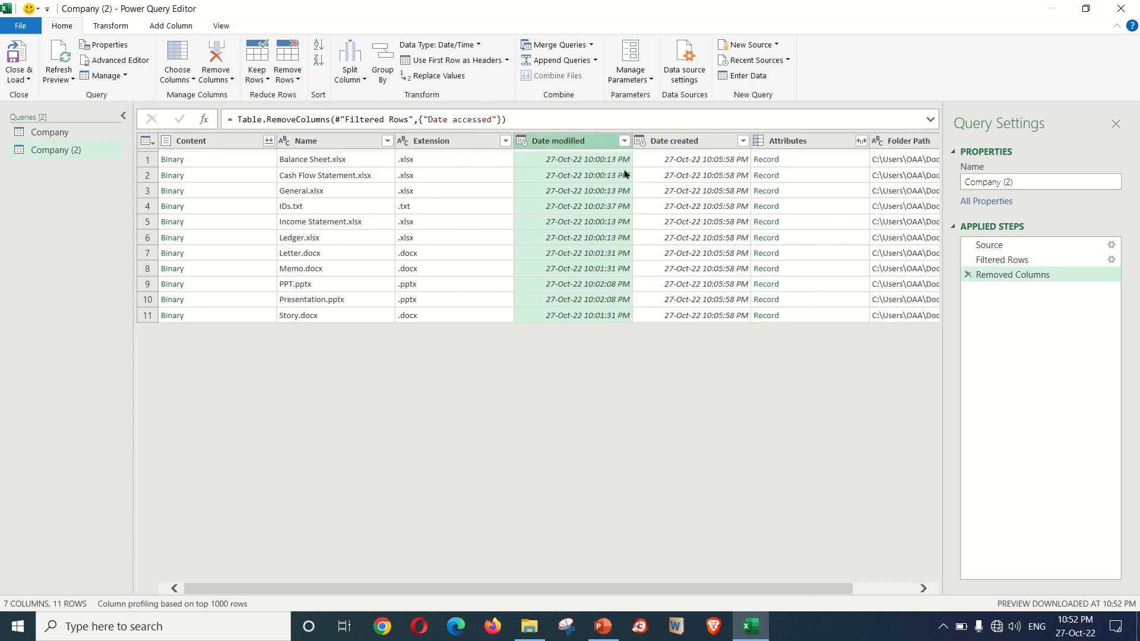
pyautogui.rightClick(586, 140)
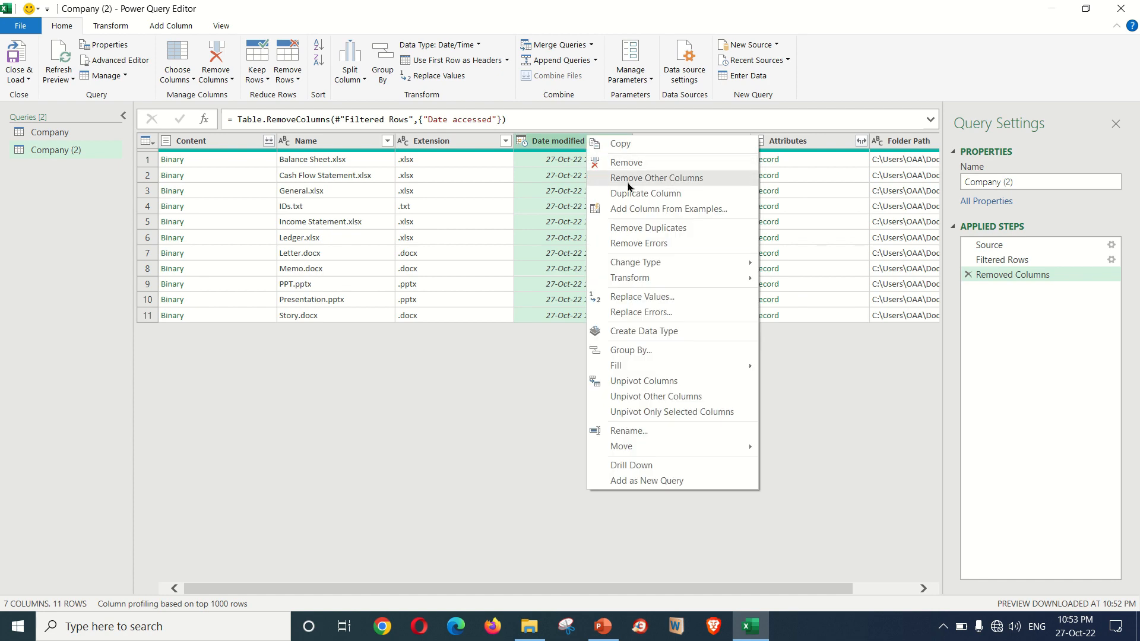
pyautogui.click(626, 162)
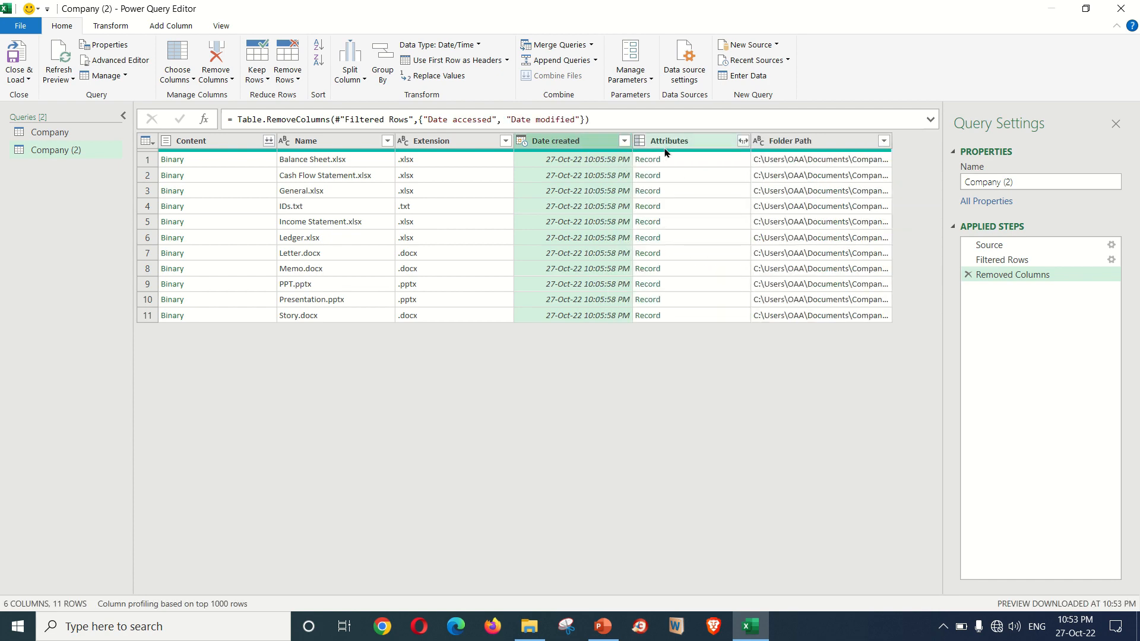
# Step: Remove the Attributes and Date created columns from the Company (2) query
pyautogui.rightClick(670, 145)
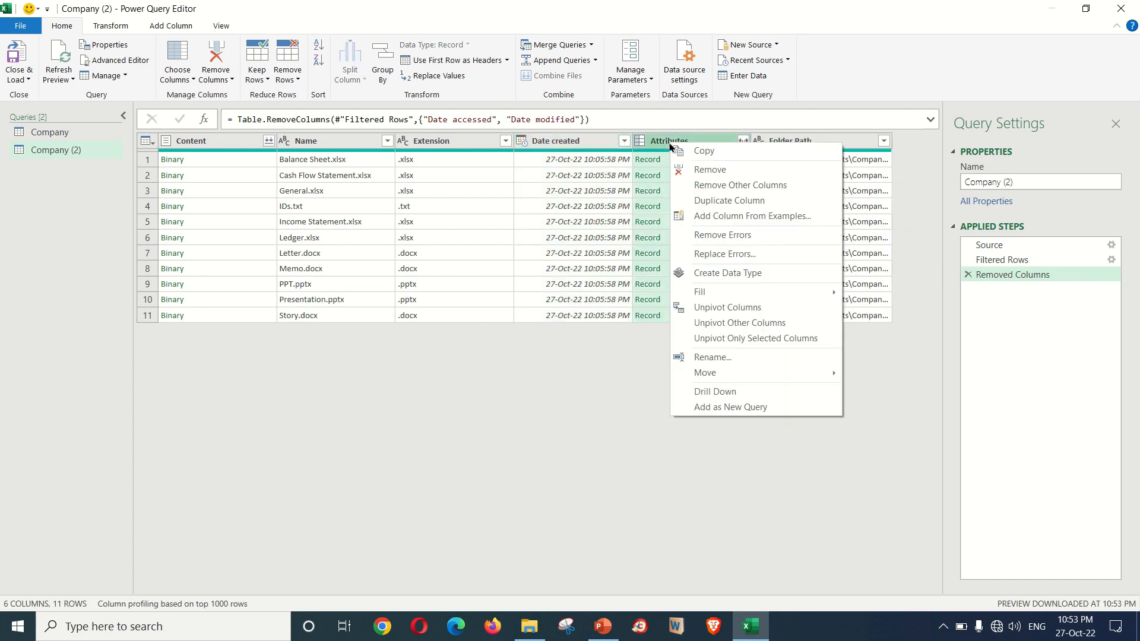
pyautogui.click(710, 171)
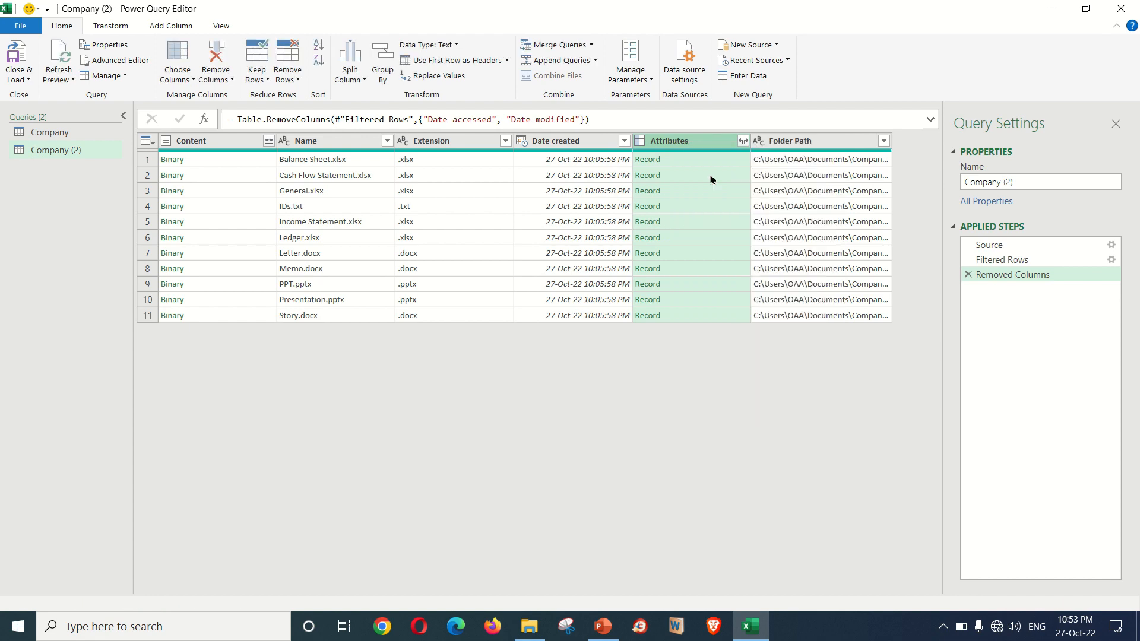
pyautogui.click(574, 143)
pyautogui.rightClick(573, 142)
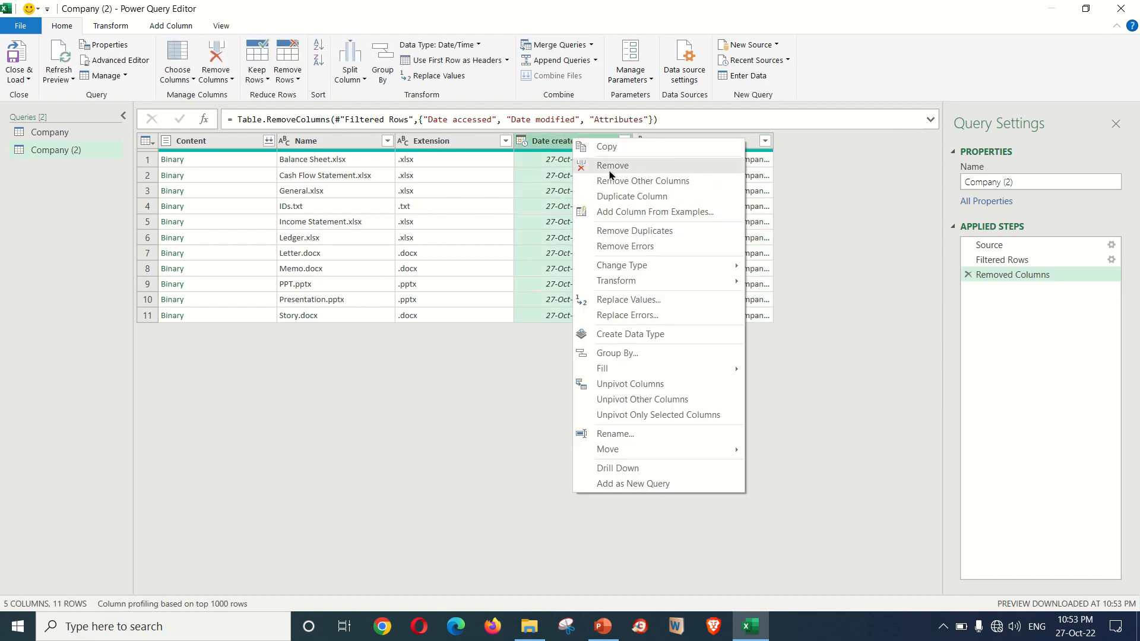
pyautogui.click(612, 167)
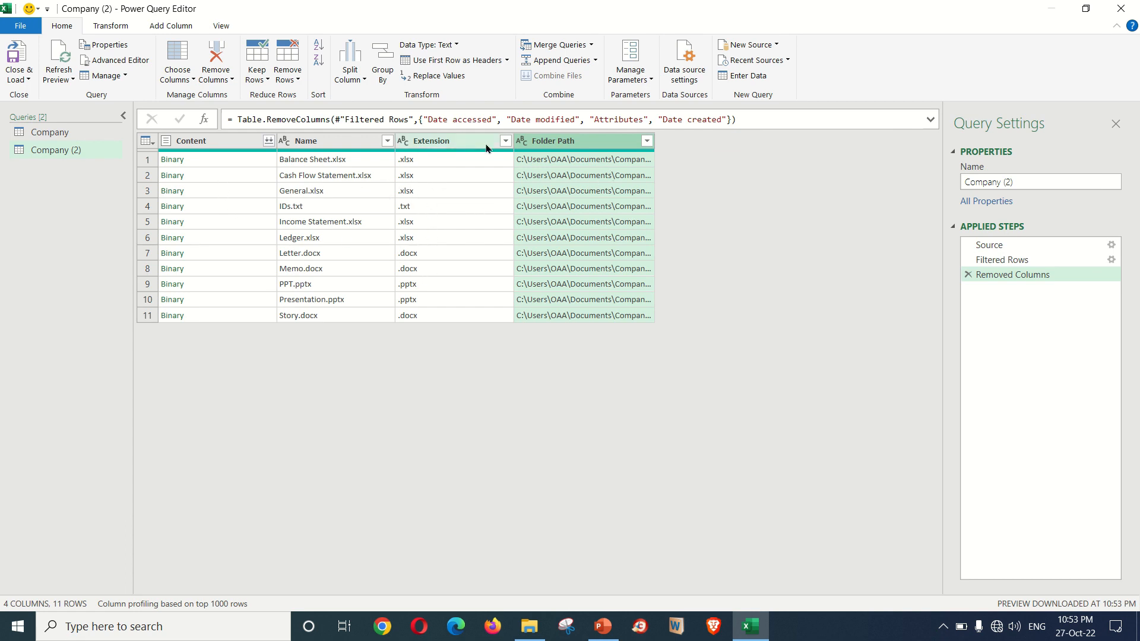
# Step: Filter the Extension column to keep only the .xlsx files
pyautogui.click(505, 142)
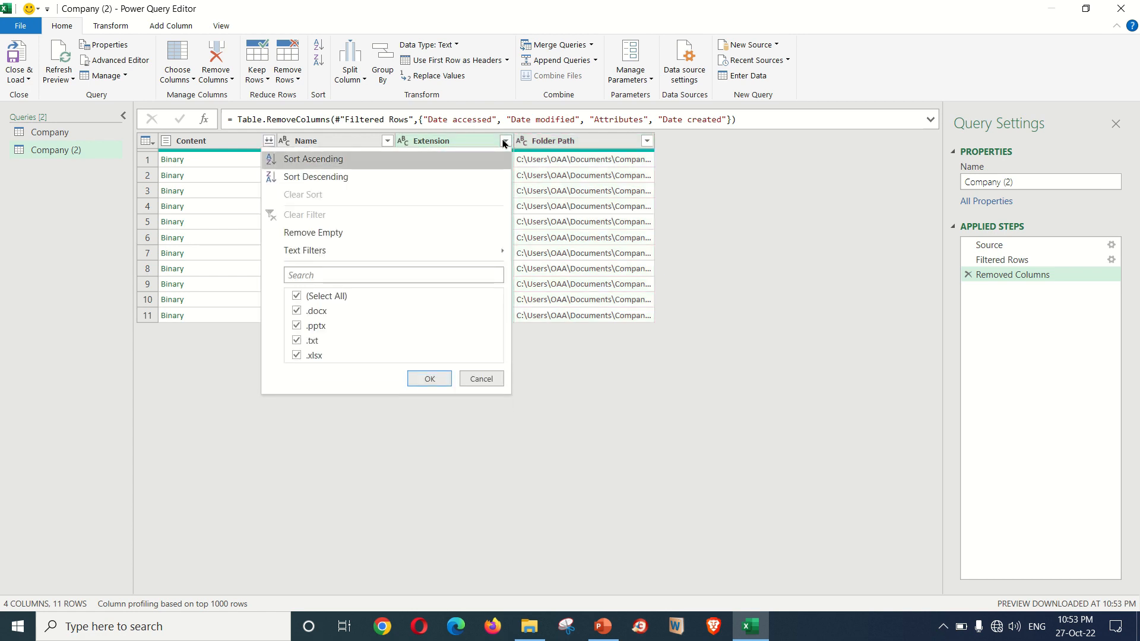
pyautogui.click(297, 296)
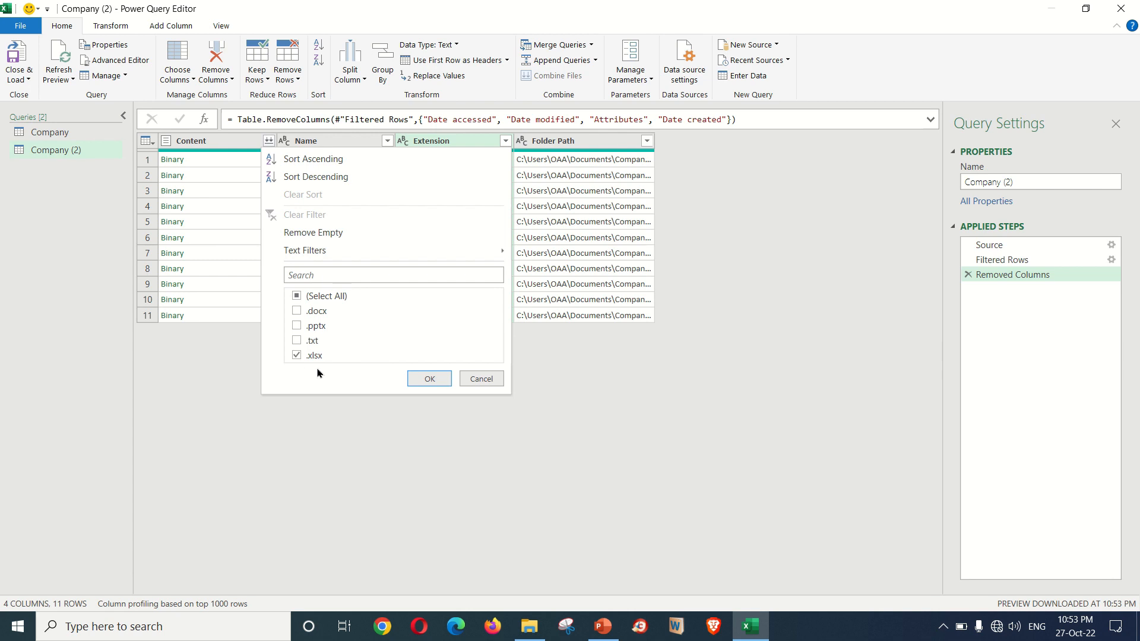
pyautogui.click(425, 378)
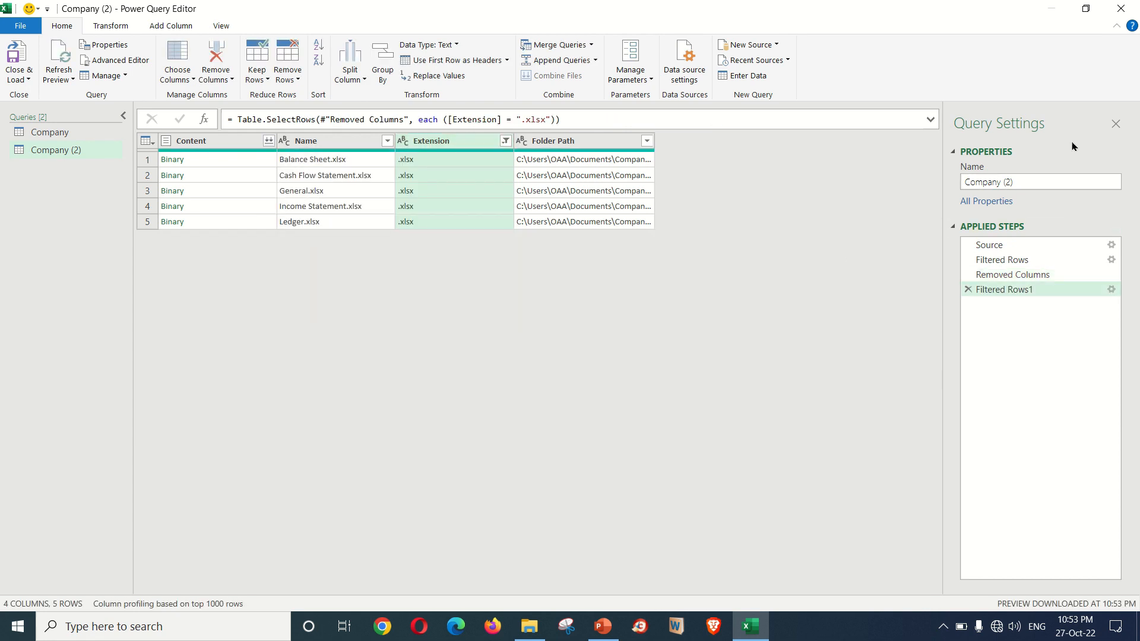
# Step: Close Power Query Editor keeping the changes, and look over the file names in the refreshed worksheet table
pyautogui.click(1121, 9)
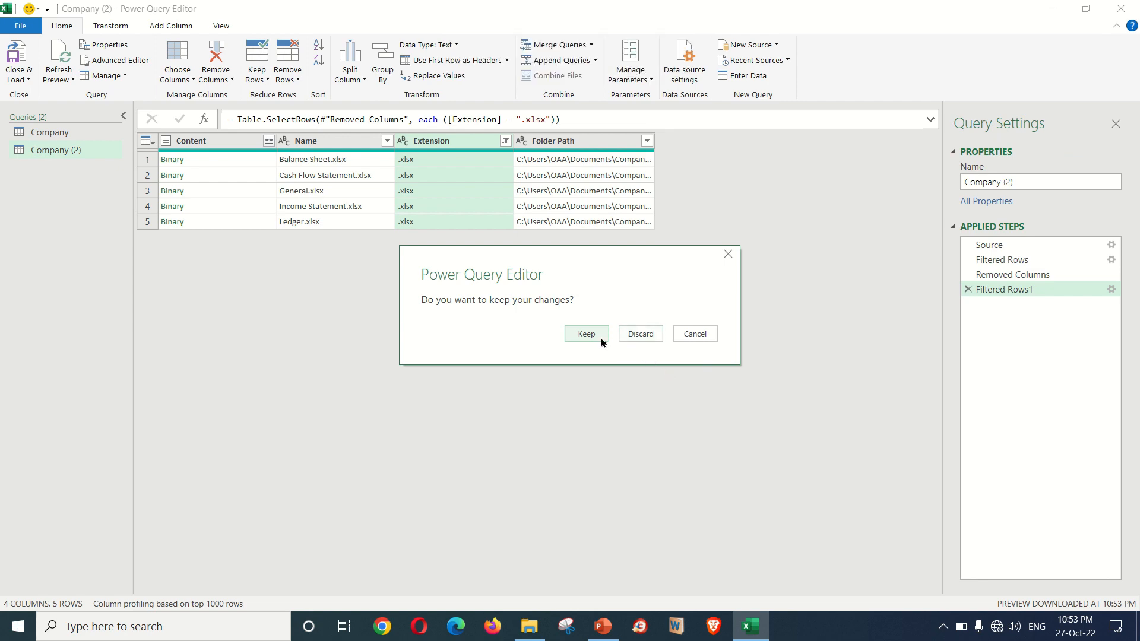
pyautogui.click(601, 343)
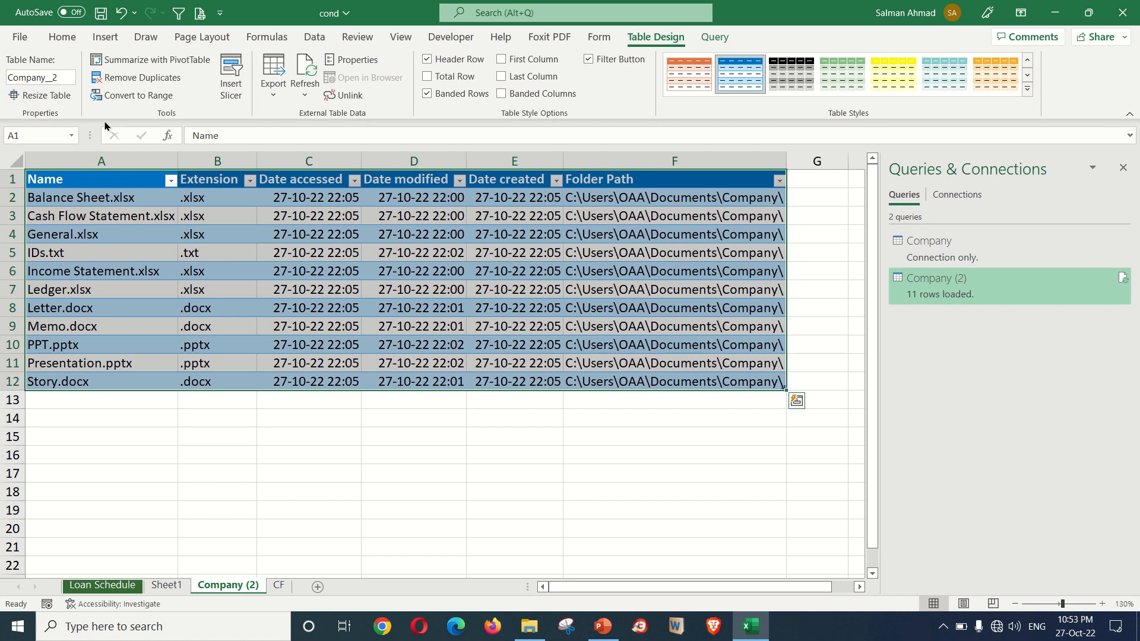
pyautogui.click(355, 345)
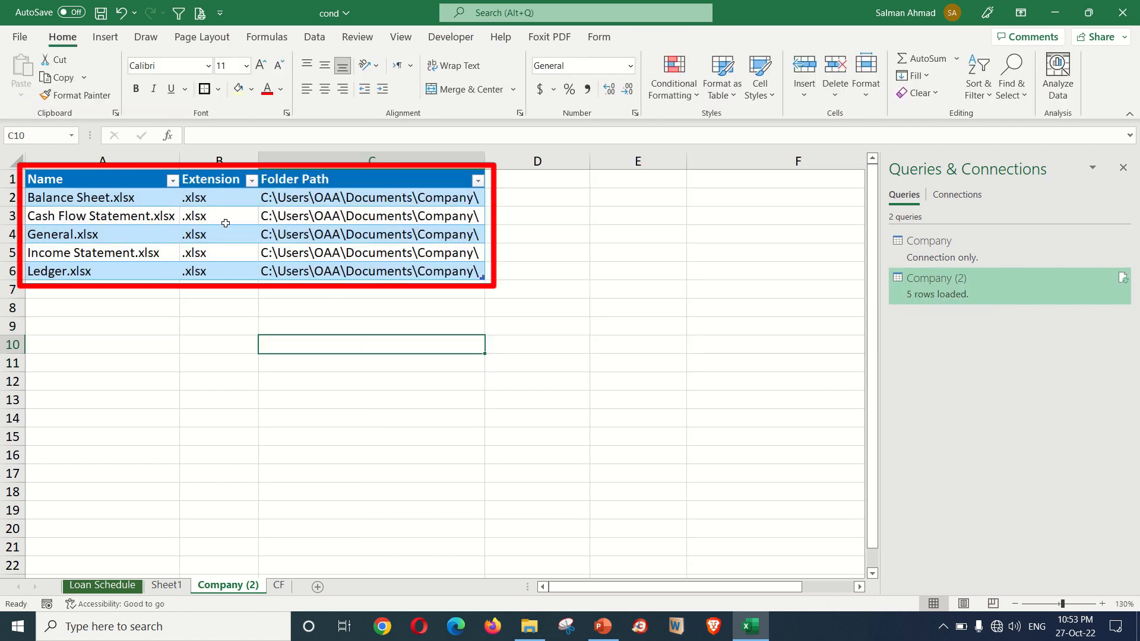
pyautogui.moveTo(142, 193); pyautogui.dragTo(148, 274)
pyautogui.click(266, 323)
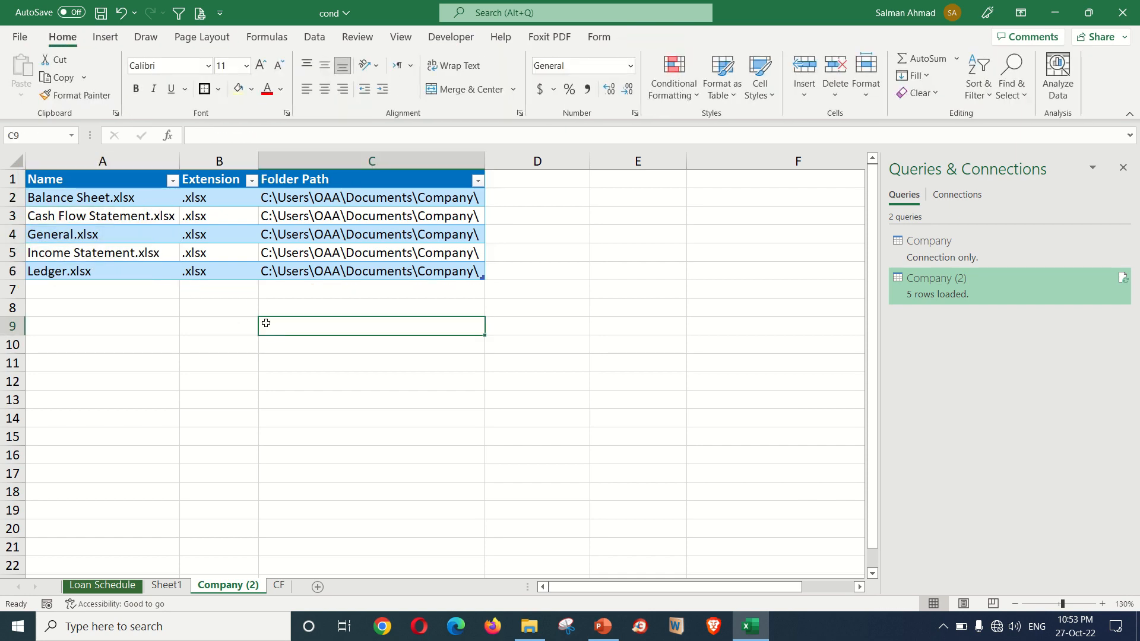